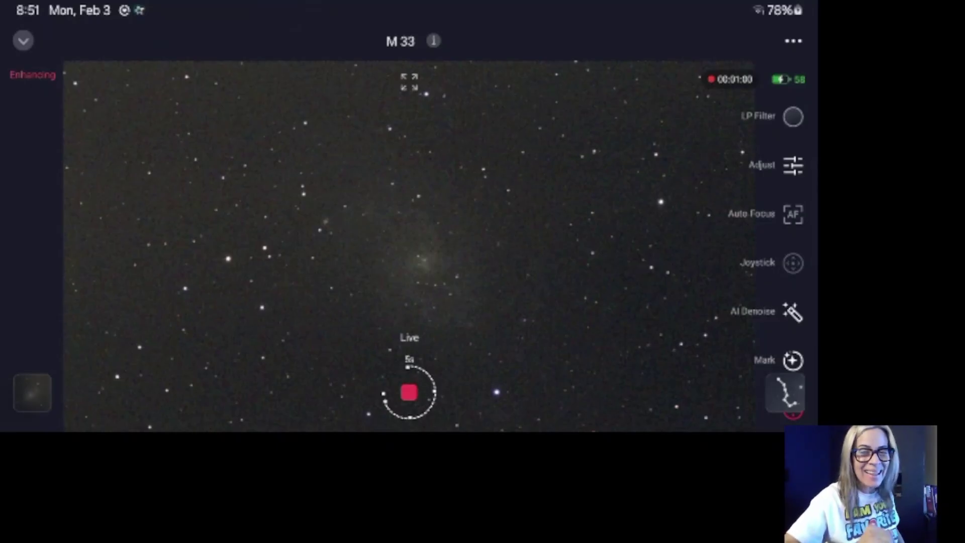
pyautogui.click(793, 165)
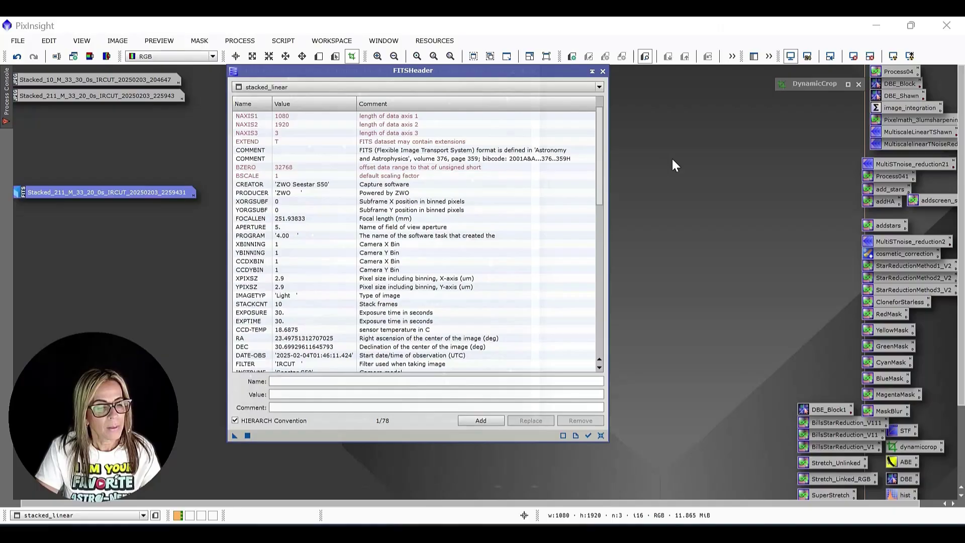
# Examine the FITS header of stacked_linear for the capture device, image dimensions, stacked frames, exposure time and total exposure
pyautogui.click(503, 176)
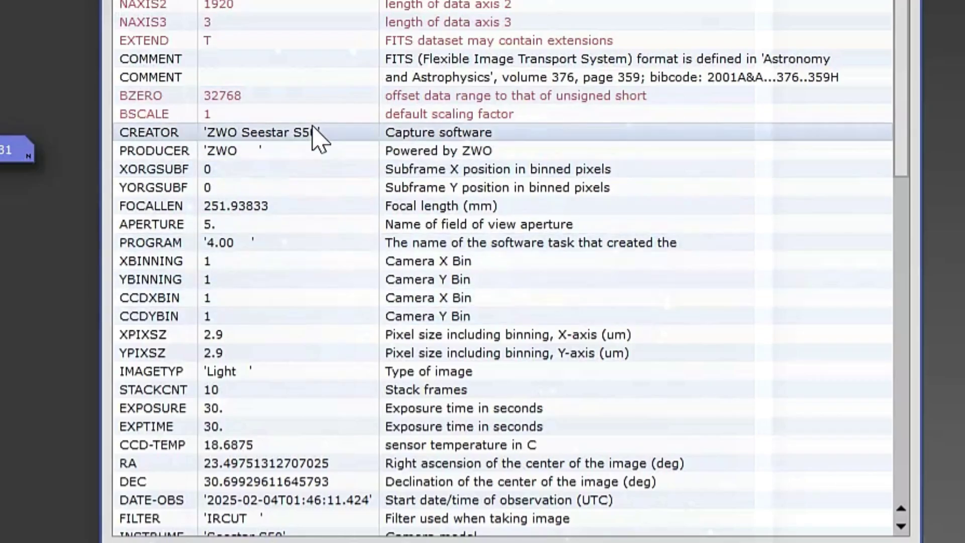
pyautogui.scroll(1, 317, 135)
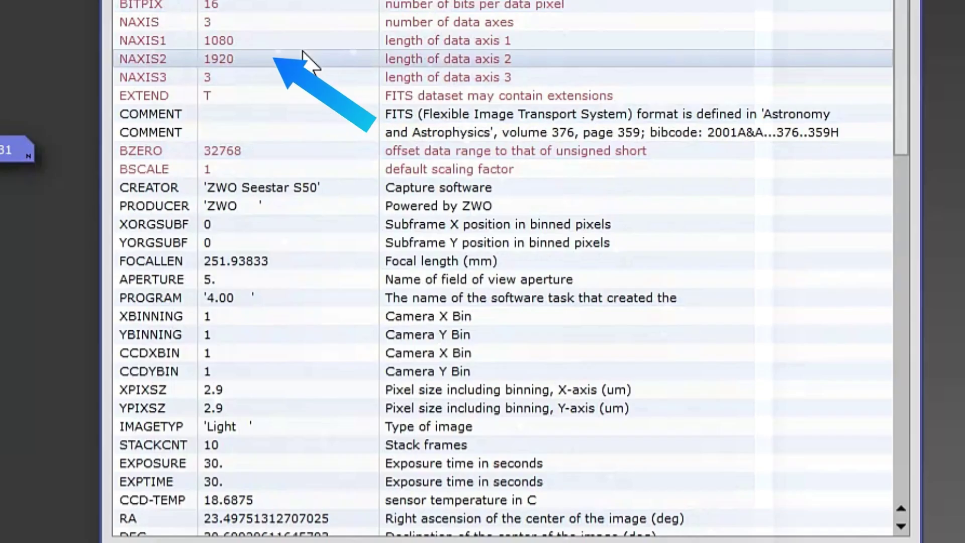
pyautogui.scroll(-1, 248, 425)
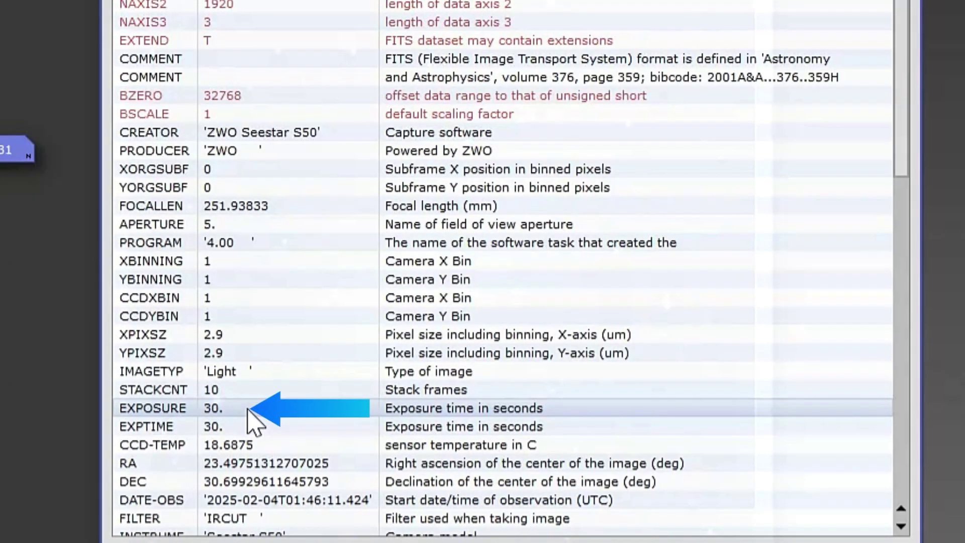
pyautogui.scroll(-2, 723, 363)
pyautogui.scroll(-1, 693, 360)
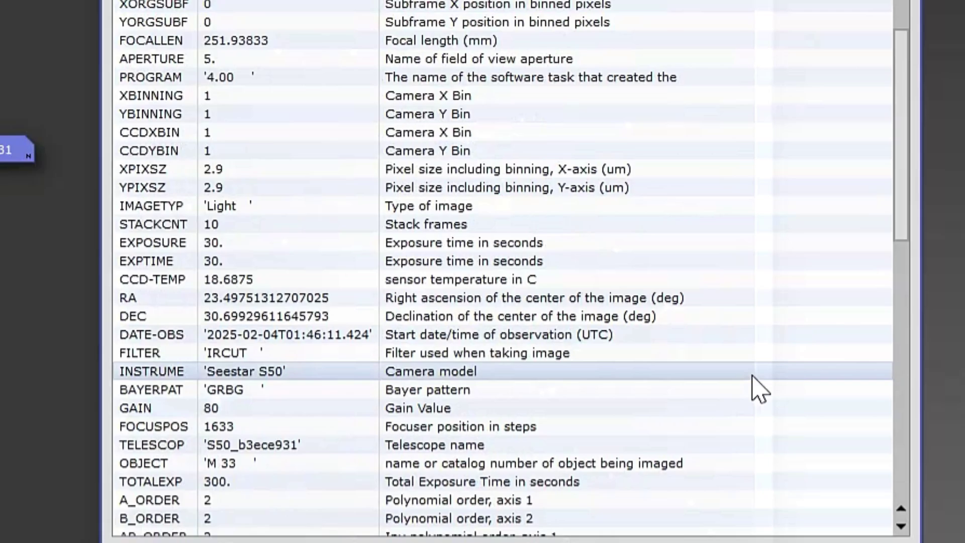
pyautogui.scroll(-1, 757, 386)
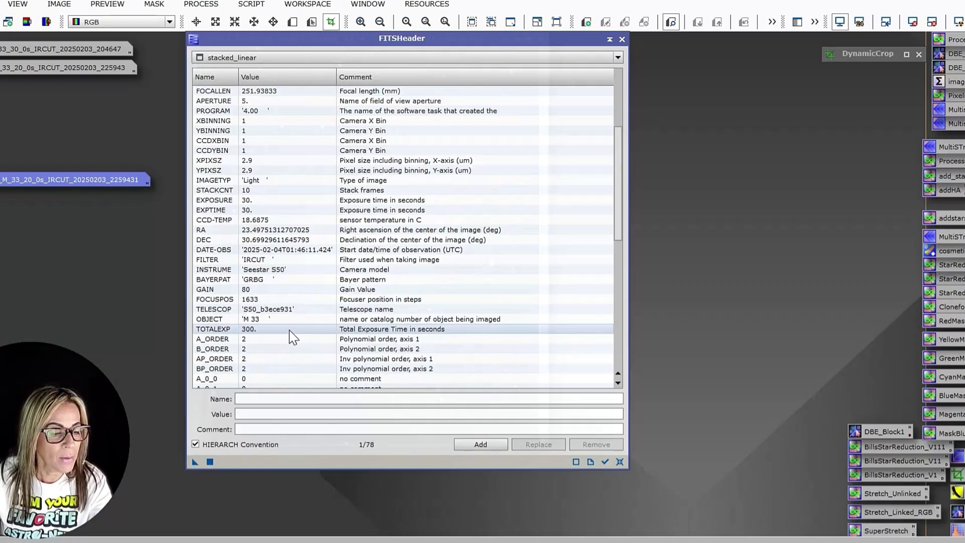
pyautogui.scroll(-10, 302, 352)
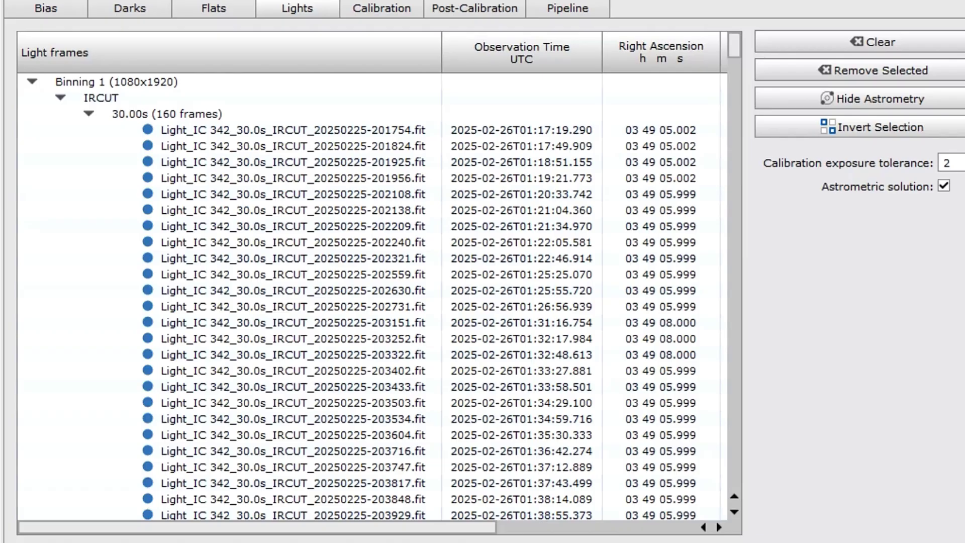
# Review the IC 342 light frames and the integration times of the 30-second and 10-second exposure groups
pyautogui.scroll(-20, 372, 302)
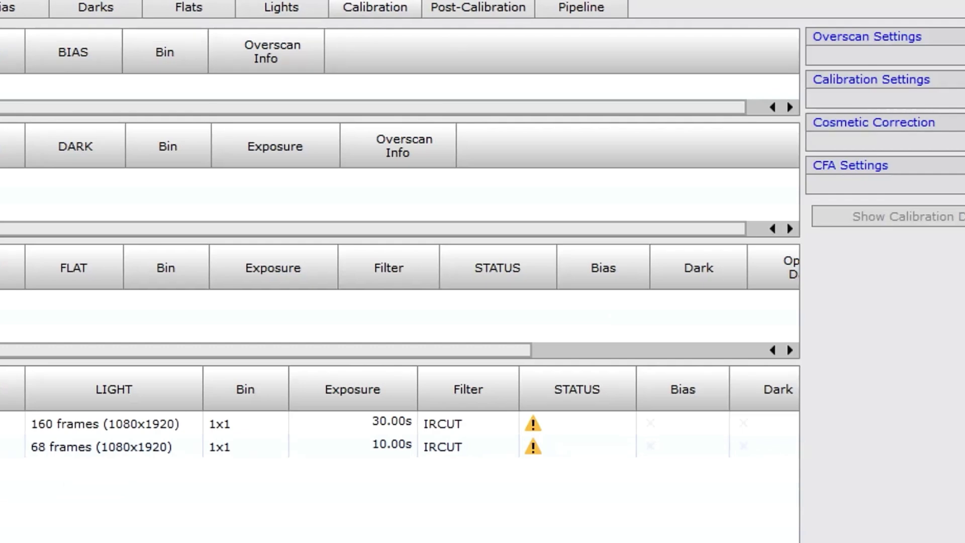
pyautogui.click(106, 424)
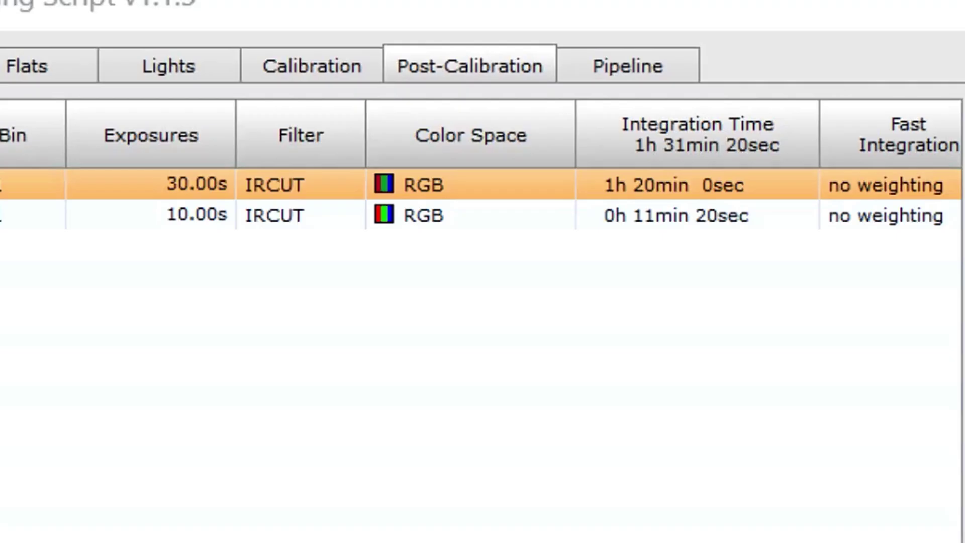
pyautogui.click(472, 215)
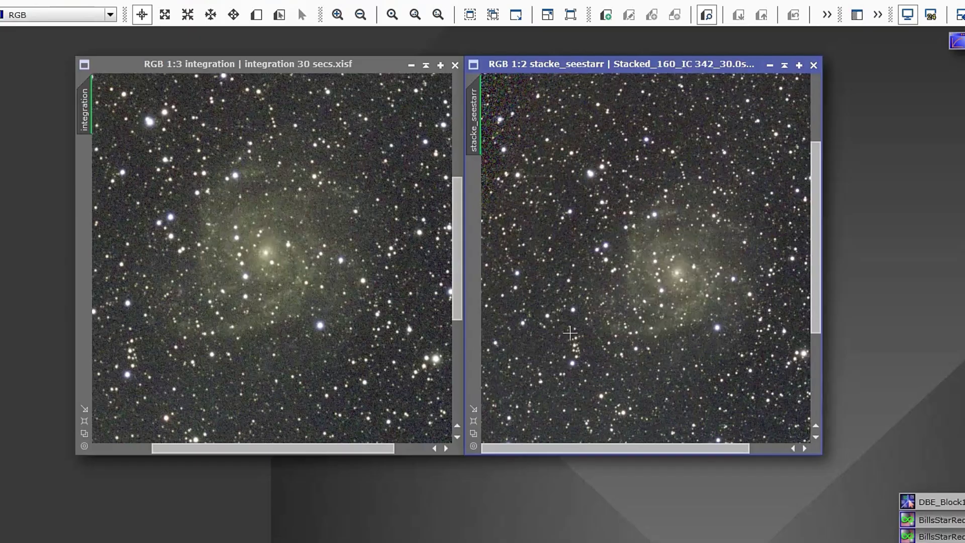
# Compare the noise and galaxy detail of the integration image with the stacke_seestarr stack of IC 342 at several magnifications
pyautogui.hscroll(1, 611, 370)
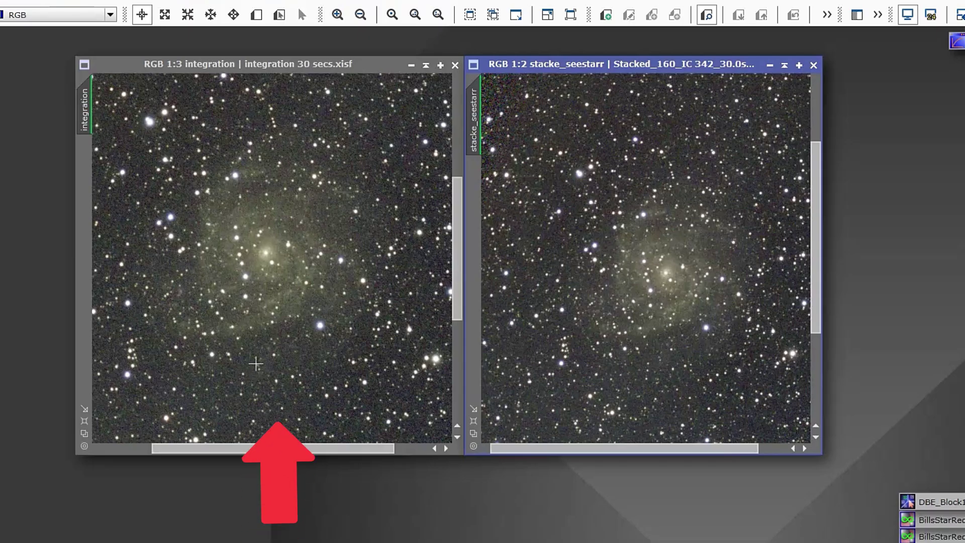
pyautogui.scroll(1, 256, 363)
pyautogui.scroll(1, 606, 336)
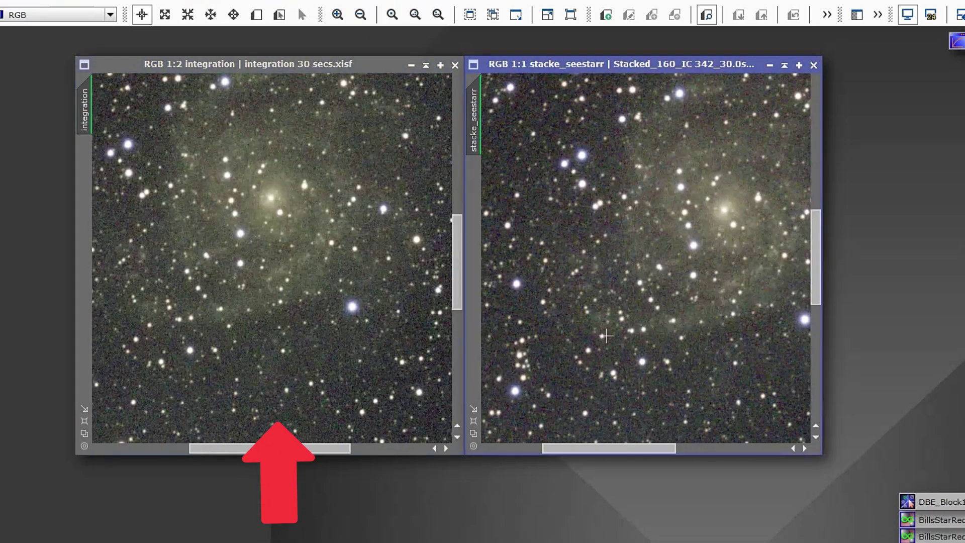
pyautogui.scroll(-1, 606, 336)
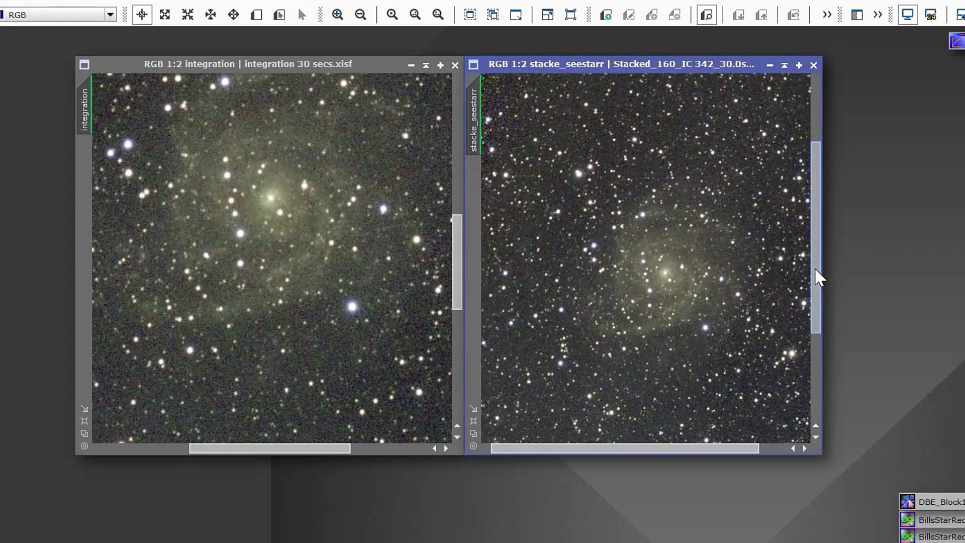
pyautogui.moveTo(815, 271); pyautogui.dragTo(817, 301)
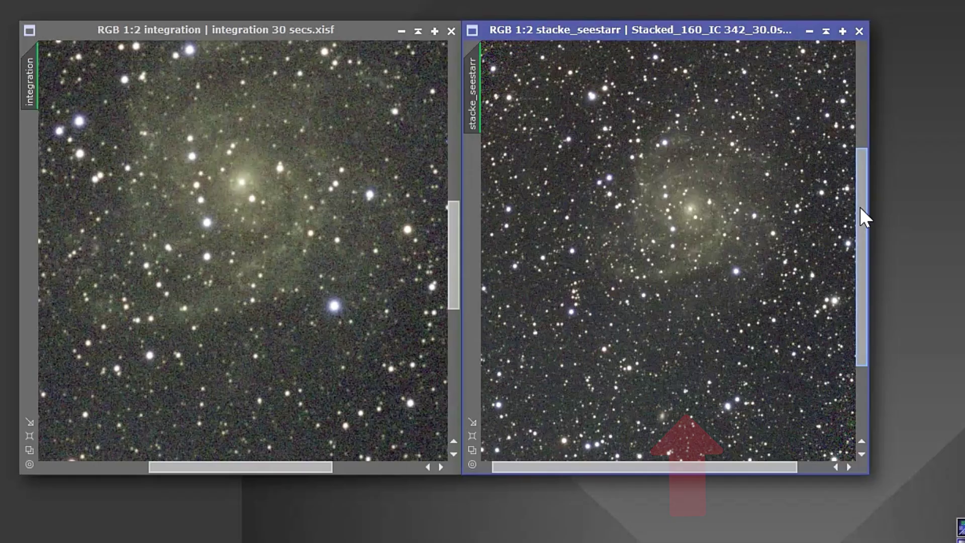
pyautogui.moveTo(861, 208); pyautogui.dragTo(863, 176)
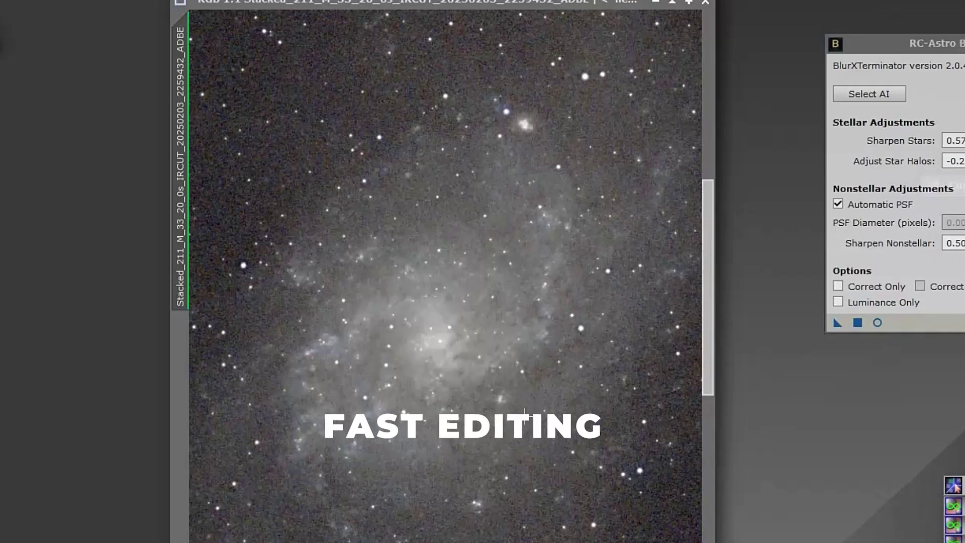
# Crop the uneven borders off the M 33 stack with DynamicCrop and open the Statistical Stretch script for it
pyautogui.scroll(-2, 513, 386)
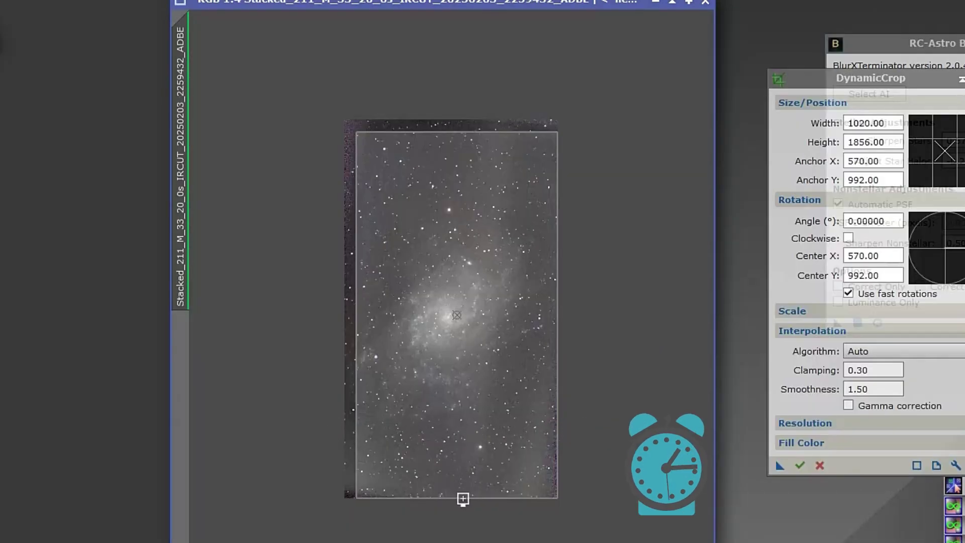
pyautogui.moveTo(463, 499); pyautogui.dragTo(461, 465)
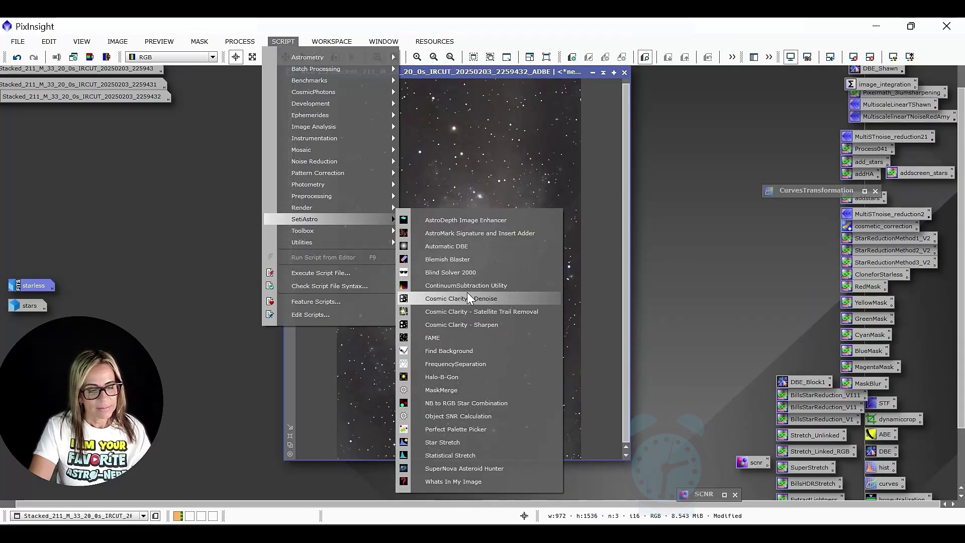
pyautogui.click(477, 455)
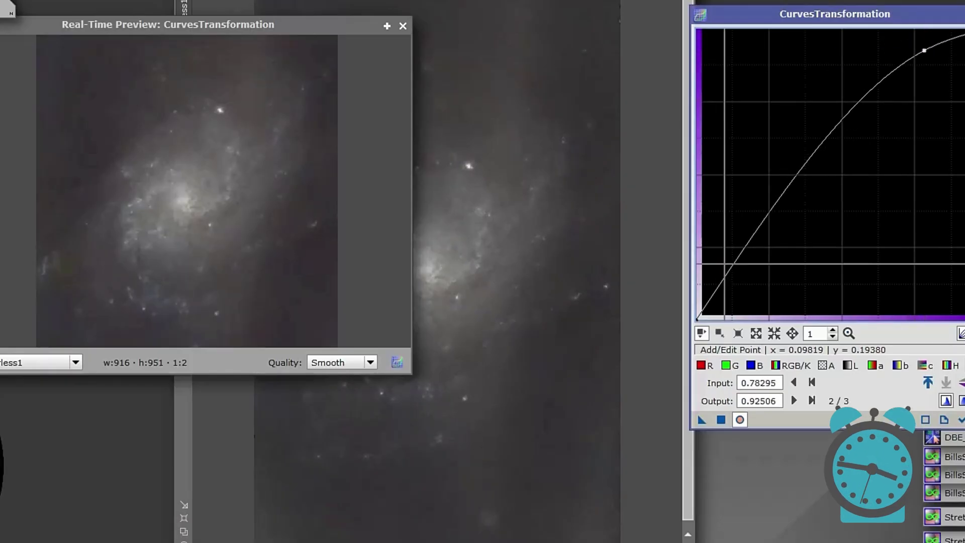
# Add a lower CurvesTransformation point at input 0.21447, output 0.21705 and apply the curve to the starless galaxy image
pyautogui.moveTo(732, 266); pyautogui.dragTo(759, 257)
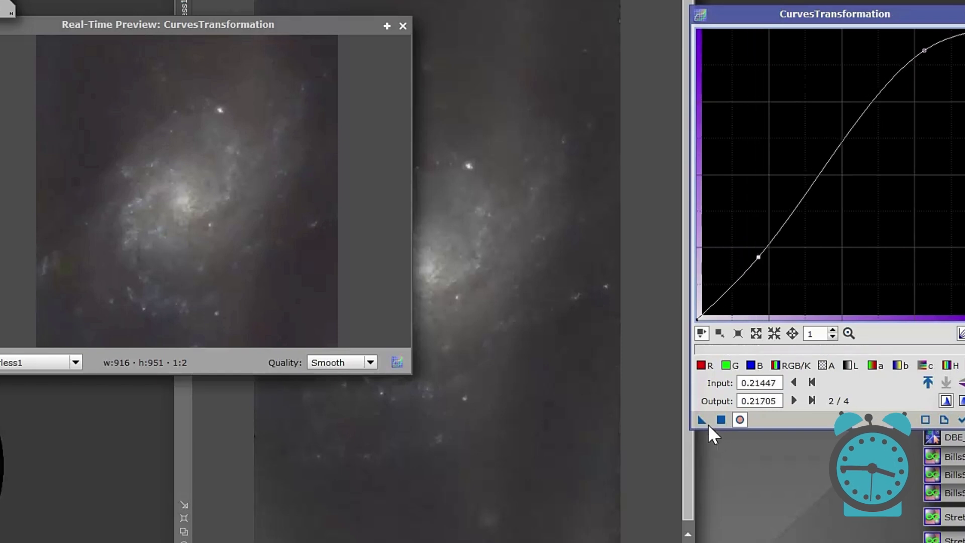
pyautogui.click(422, 25)
pyautogui.scroll(-3, 563, 254)
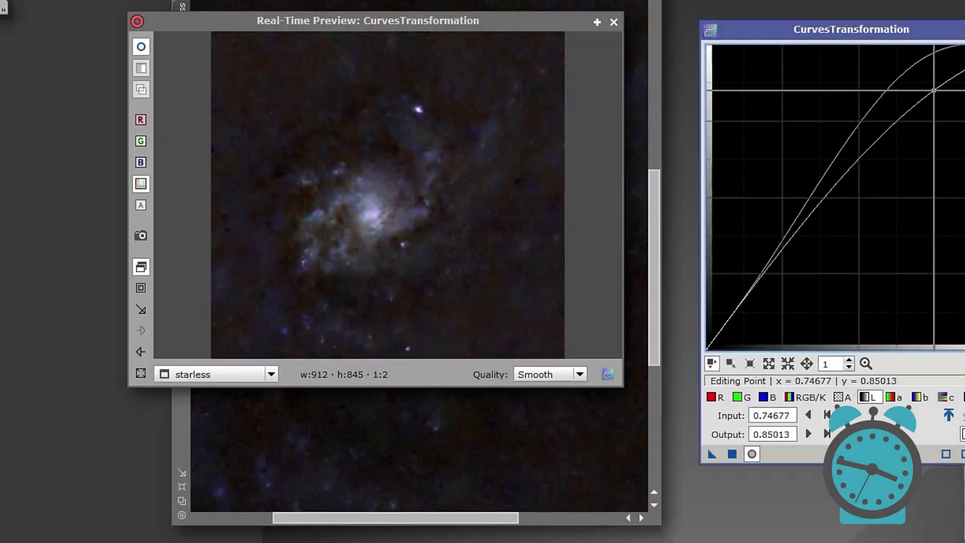
# Lower the upper point of the lightness curve to input 0.74419, output 0.79070 and apply it to the starless image
pyautogui.moveTo(934, 91); pyautogui.dragTo(933, 106)
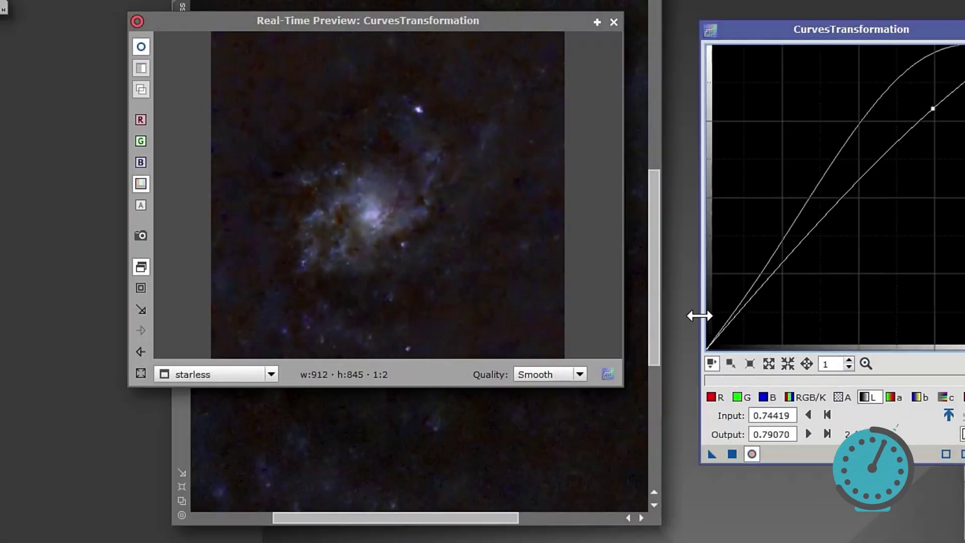
pyautogui.click(755, 297)
pyautogui.click(425, 30)
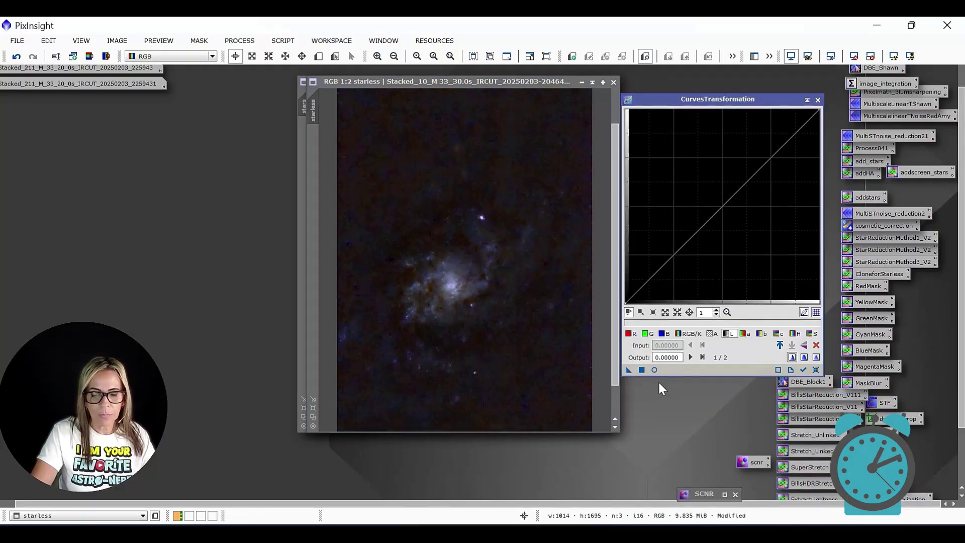
# Preview the curves on the starless image and set a blue-channel point at input 0.34884, output 0.34109
pyautogui.click(659, 388)
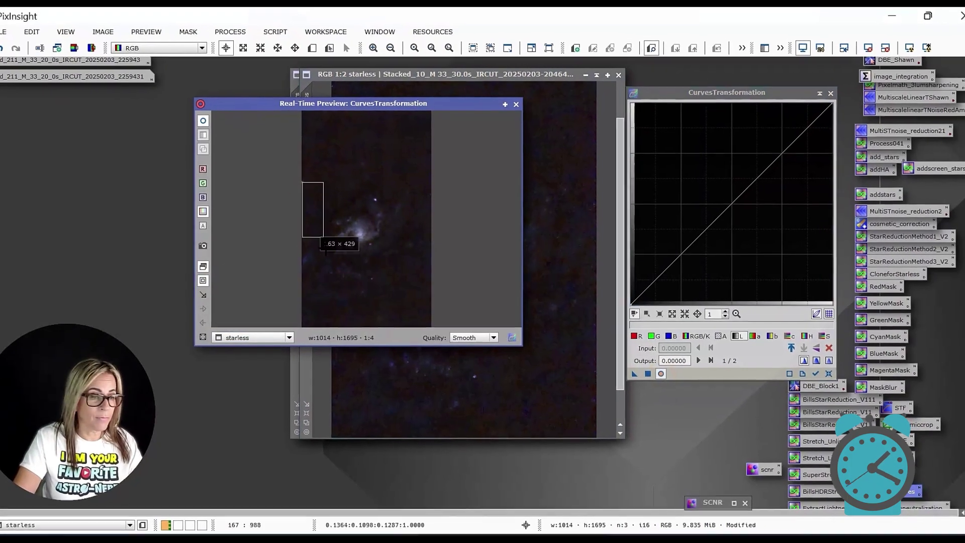
pyautogui.moveTo(708, 230); pyautogui.dragTo(708, 222)
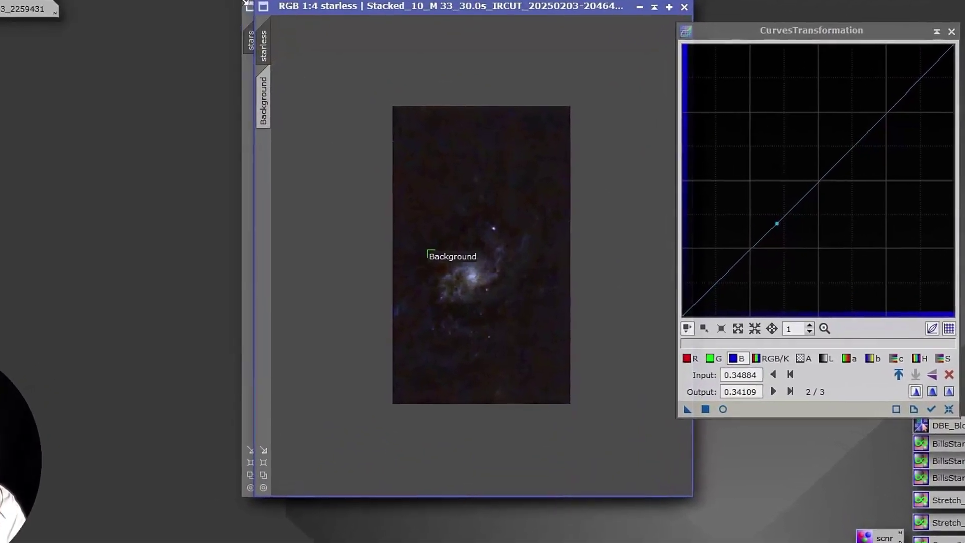
pyautogui.moveTo(386, 1)
pyautogui.mouseDown()
pyautogui.moveTo(388, 296)
pyautogui.moveTo(386, 37)
pyautogui.moveTo(372, 6)
pyautogui.mouseUp()
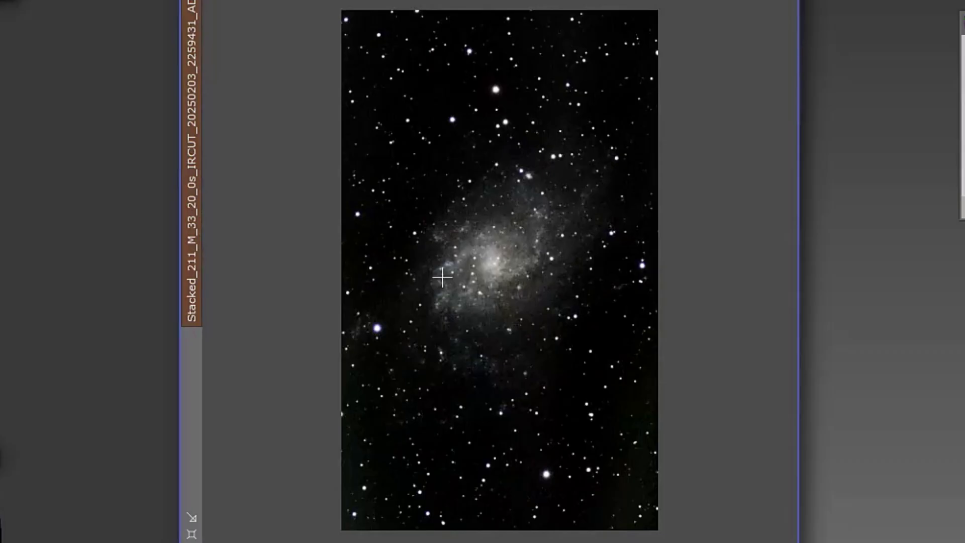
# Pull the lower part of the red-channel curve down slightly and apply the curve to the masked M 33 image
pyautogui.scroll(1, 442, 277)
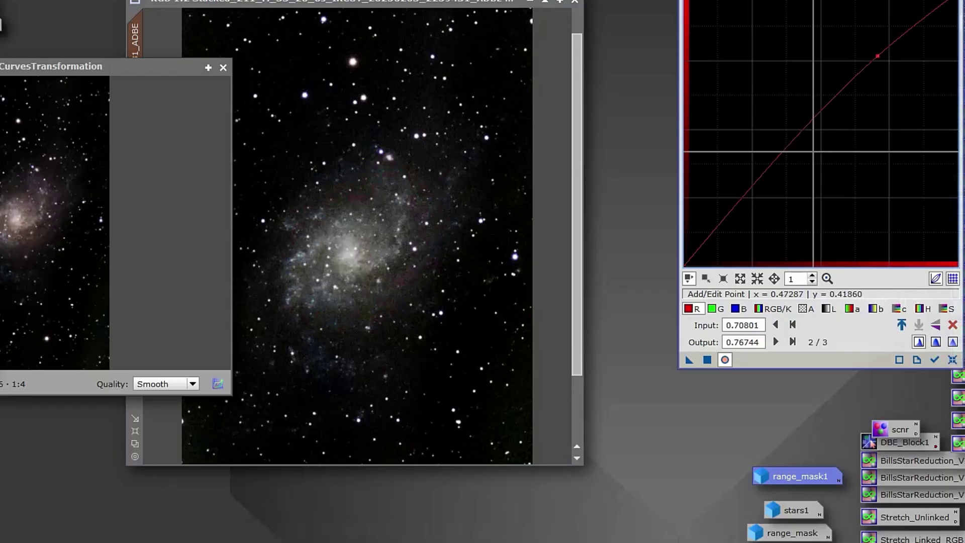
pyautogui.moveTo(737, 205); pyautogui.dragTo(737, 213)
pyautogui.moveTo(689, 360); pyautogui.dragTo(402, 263)
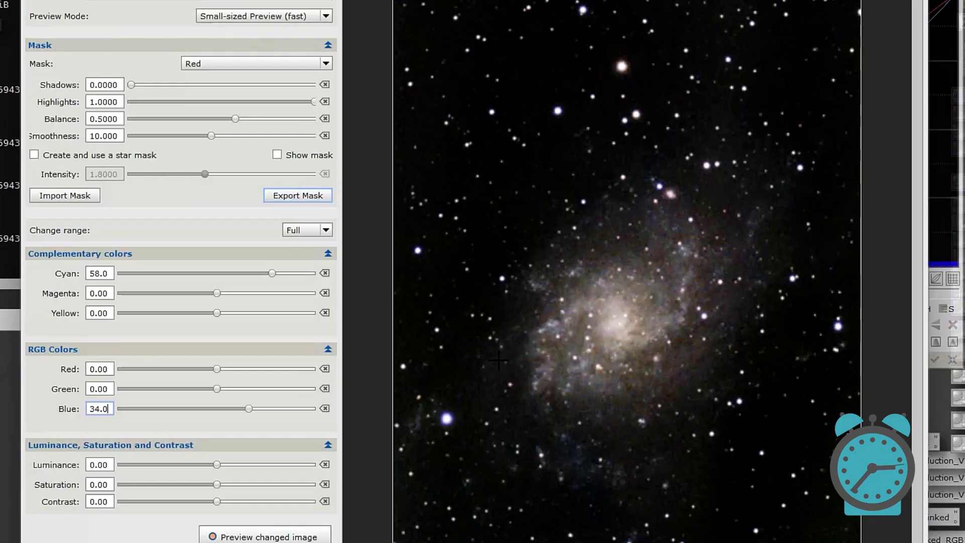
# Increase the Red amount under RGB Colors for the areas of the M 33 image covered by the Red mask
pyautogui.moveTo(216, 369); pyautogui.dragTo(264, 369)
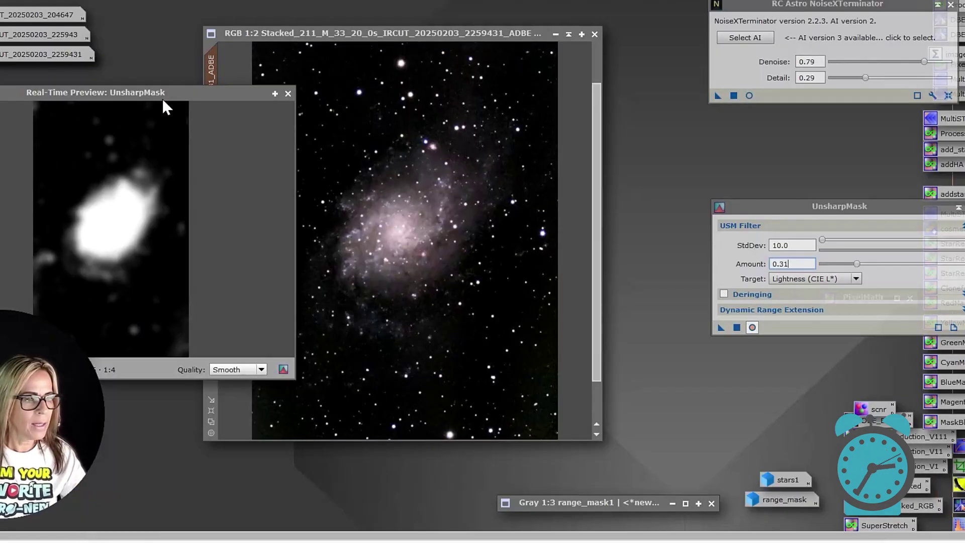
# Sharpen the masked M 33 image with UnsharpMask at StdDev 47.0 and Amount 0.40
pyautogui.moveTo(162, 98); pyautogui.dragTo(366, 112)
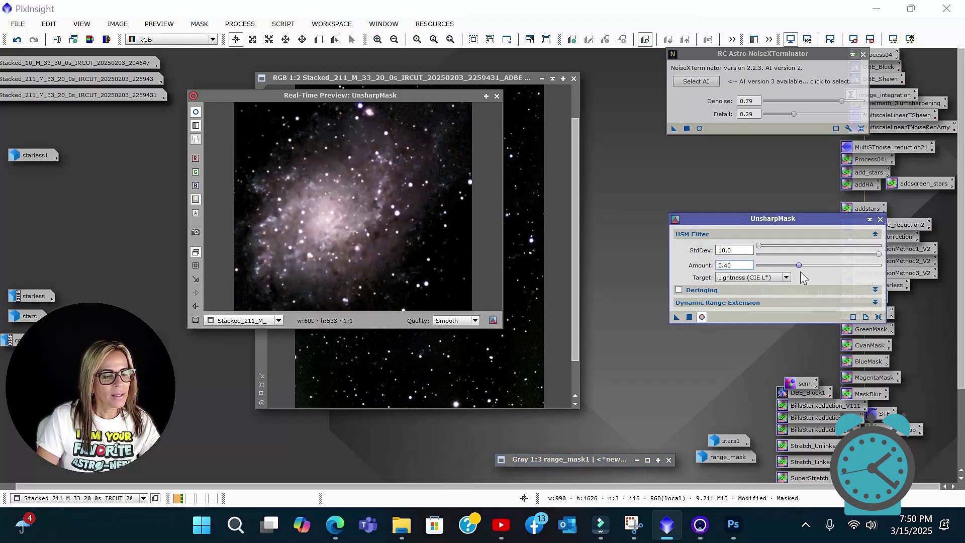
pyautogui.moveTo(758, 246); pyautogui.dragTo(779, 247)
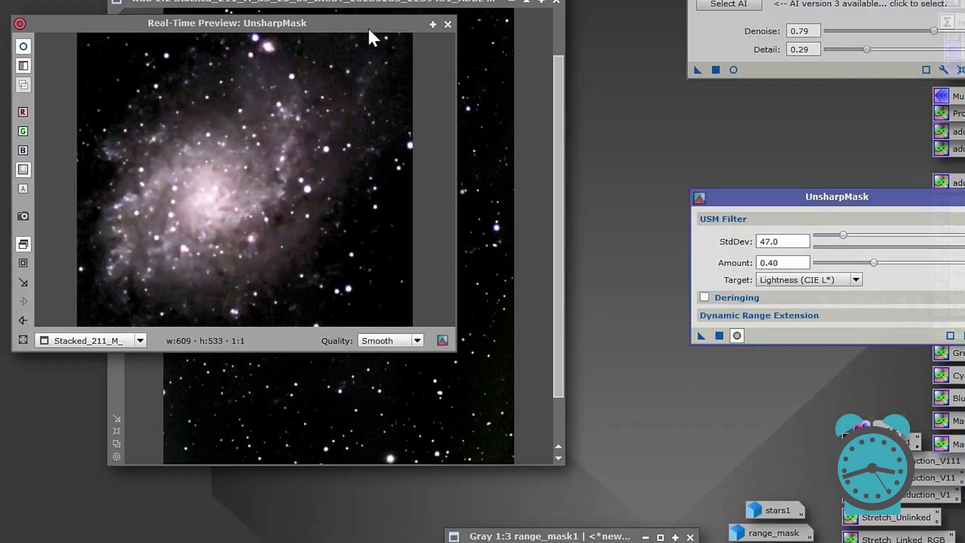
pyautogui.moveTo(352, 25); pyautogui.dragTo(159, 46)
pyautogui.moveTo(701, 336); pyautogui.dragTo(378, 276)
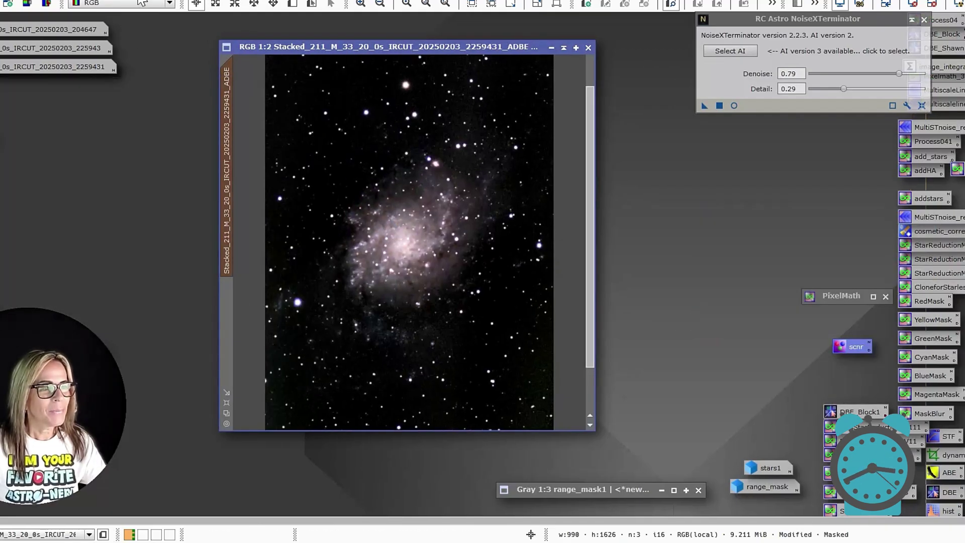
# Open the mask commands for the sharpened M 33 image
pyautogui.click(143, 1)
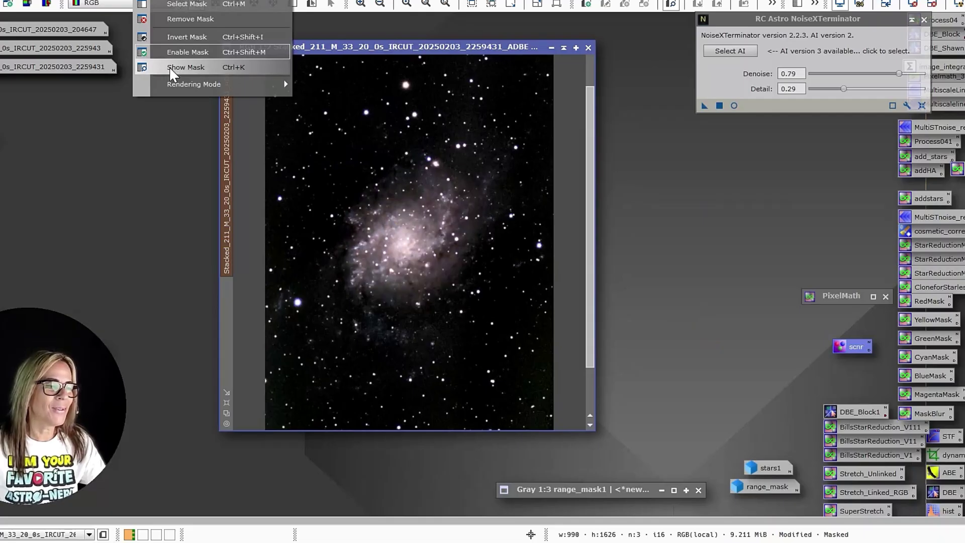